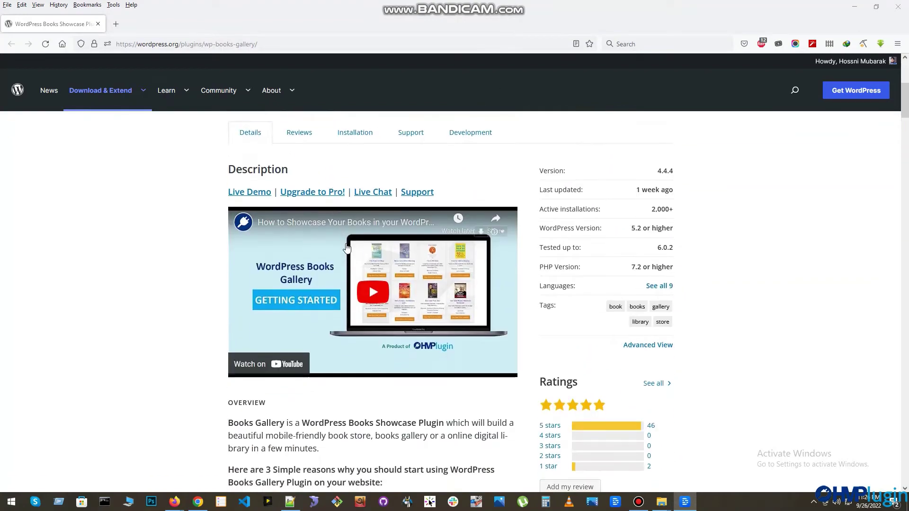
scroll(369, 241, down, 3)
scroll(348, 248, down, 3)
scroll(347, 247, down, 5)
scroll(347, 255, down, 5)
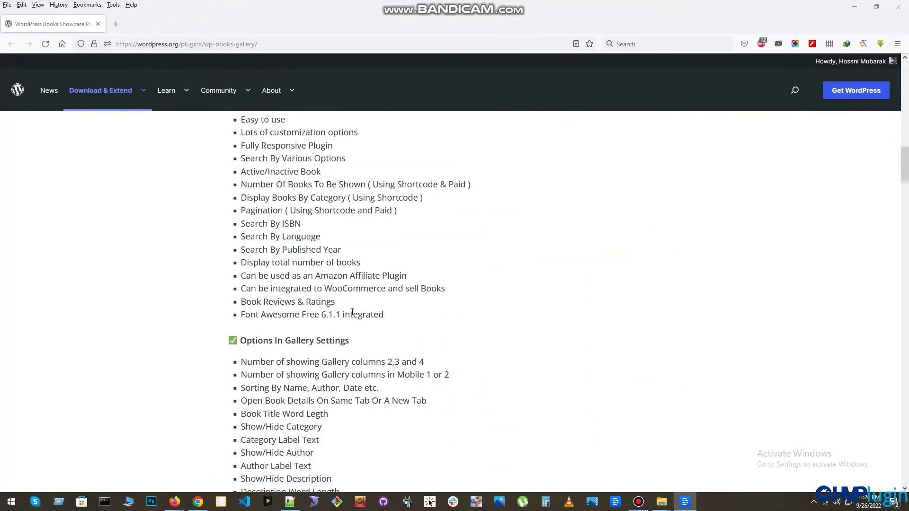
scroll(352, 284, down, 4)
scroll(354, 314, down, 4)
scroll(356, 313, down, 8)
scroll(355, 313, down, 4)
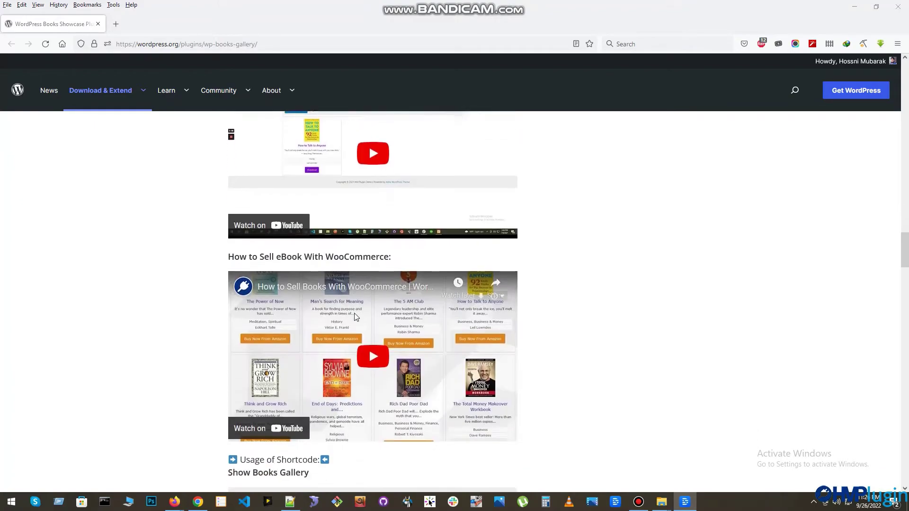
scroll(355, 313, down, 5)
scroll(355, 314, down, 5)
scroll(355, 315, down, 8)
scroll(384, 334, down, 5)
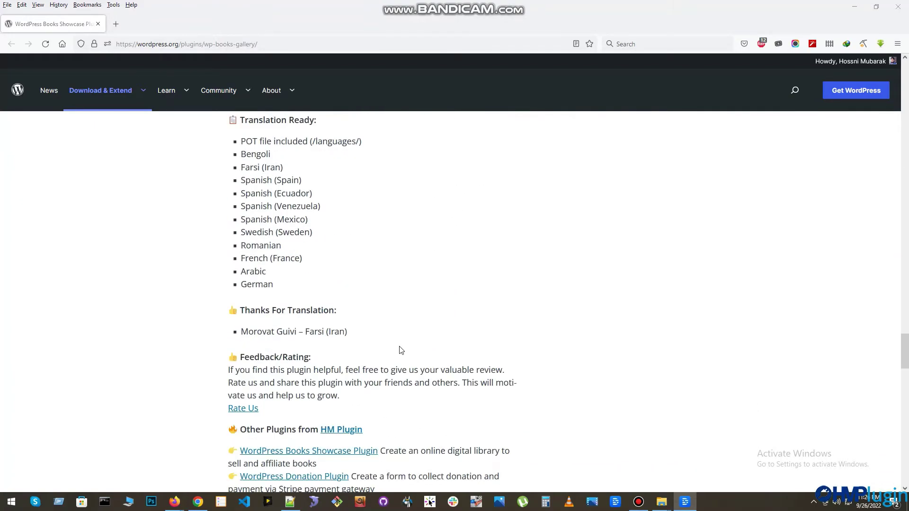
scroll(409, 347, up, 8)
scroll(413, 354, up, 10)
scroll(413, 353, up, 8)
scroll(413, 354, up, 6)
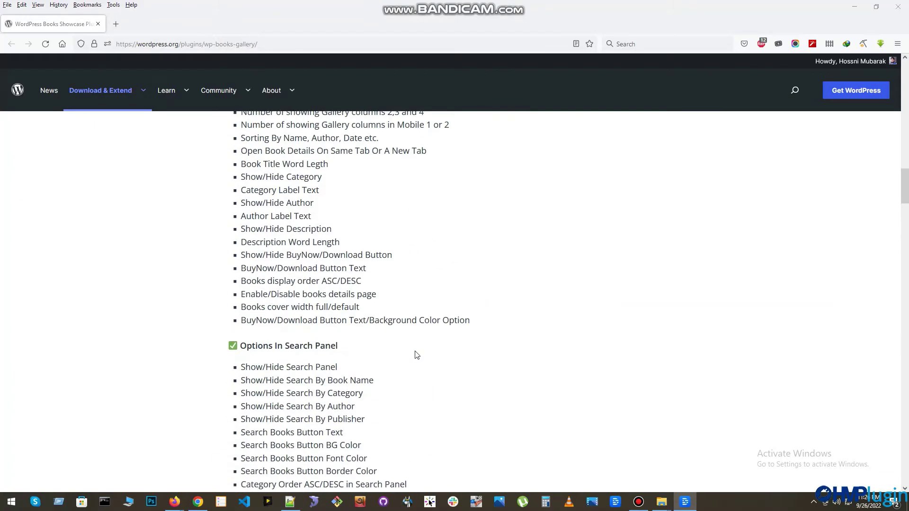
scroll(413, 353, up, 5)
scroll(415, 352, up, 8)
scroll(415, 352, up, 8)
scroll(384, 305, up, 6)
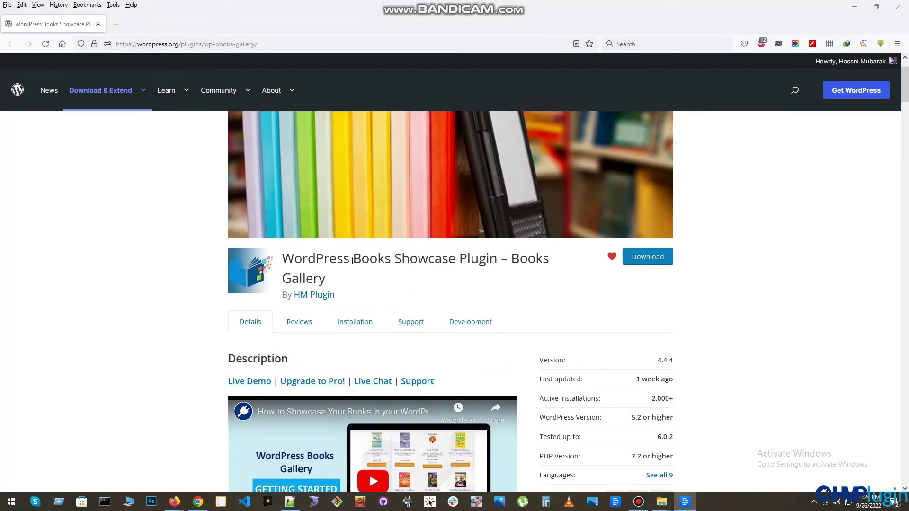
Step: Install WordPress Books Gallery from the 'books gallery' search results and activate it
drag(283, 255, 468, 284)
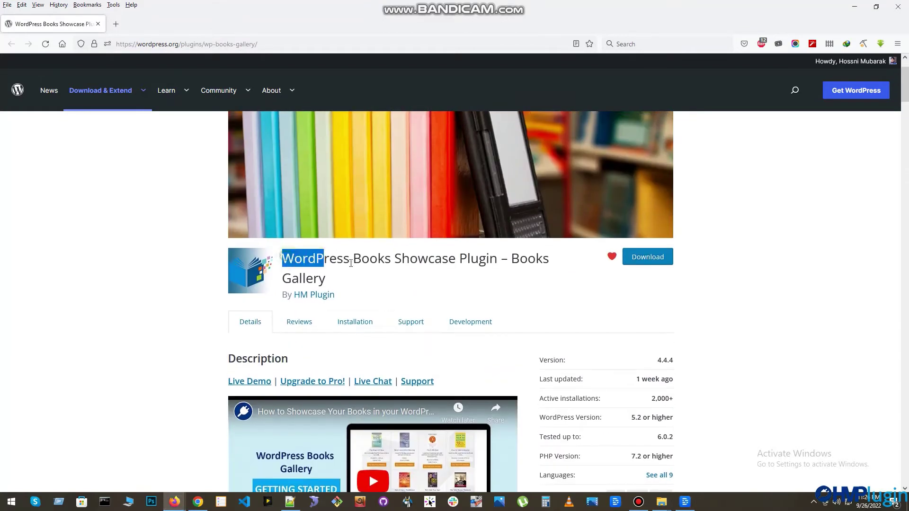
click(471, 287)
scroll(149, 259, down, 5)
scroll(164, 264, down, 4)
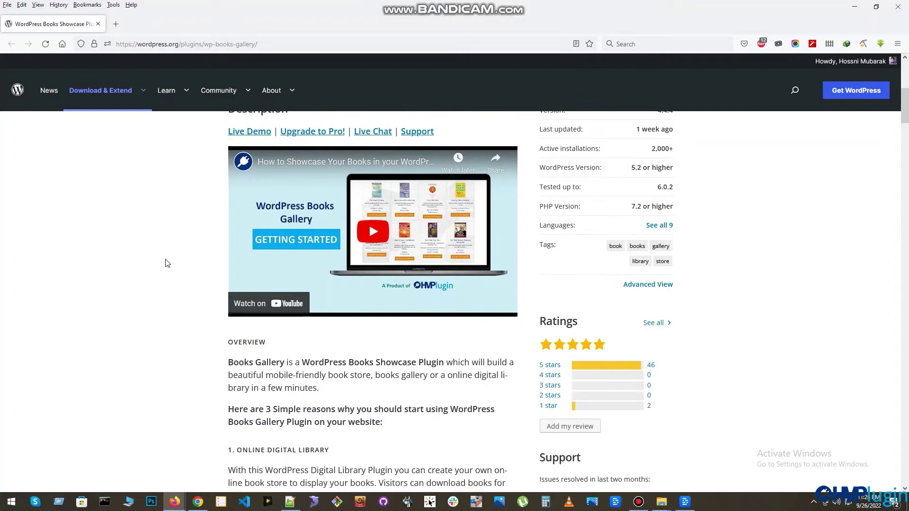
scroll(165, 264, down, 5)
scroll(177, 268, down, 5)
scroll(188, 273, up, 4)
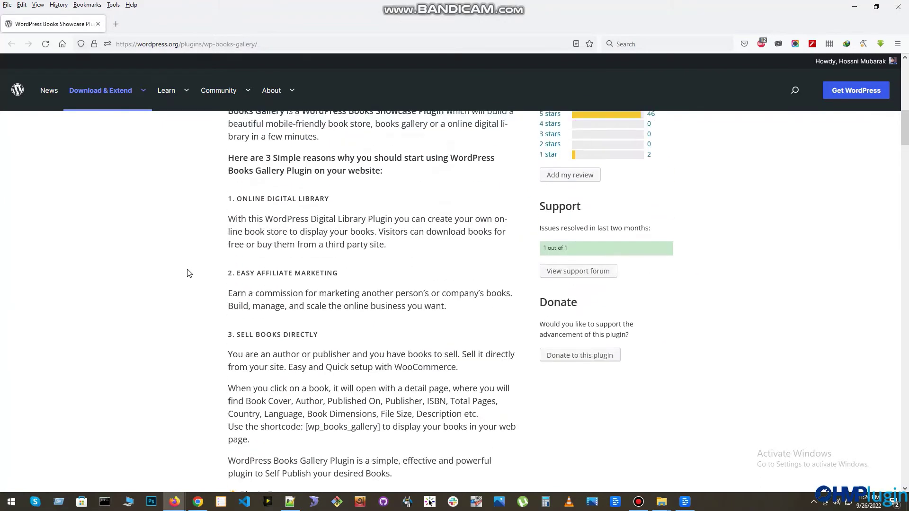
scroll(187, 273, up, 8)
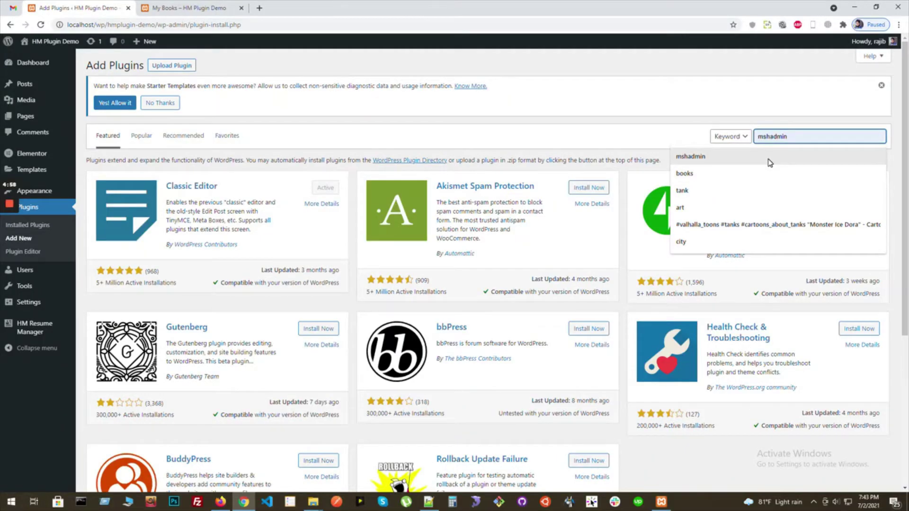
text(books gallery)
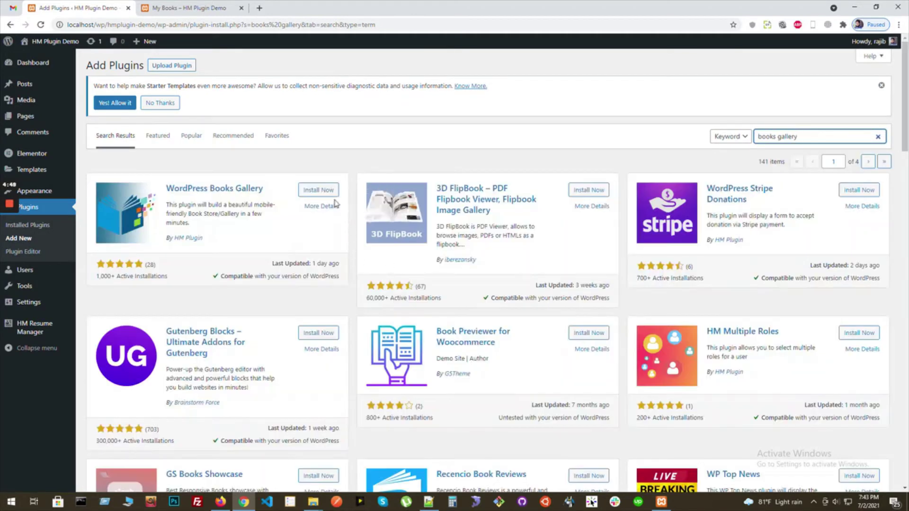
click(318, 190)
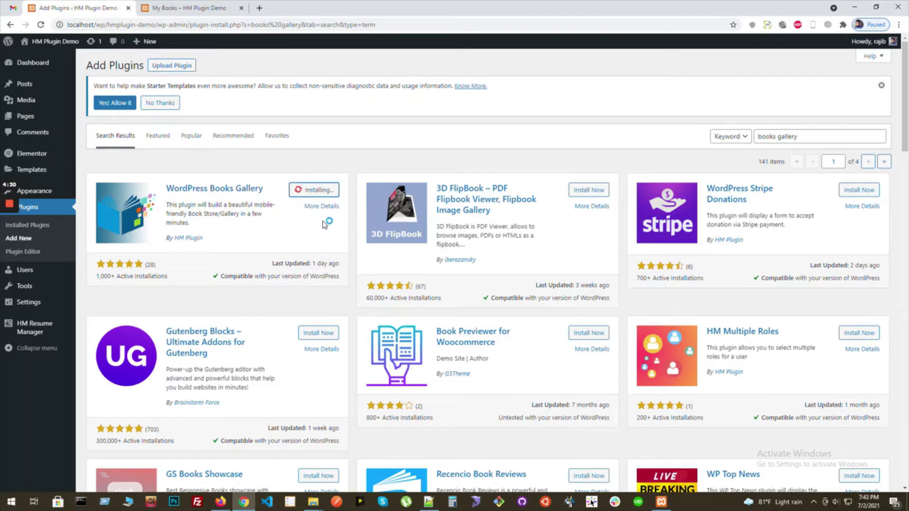
click(322, 189)
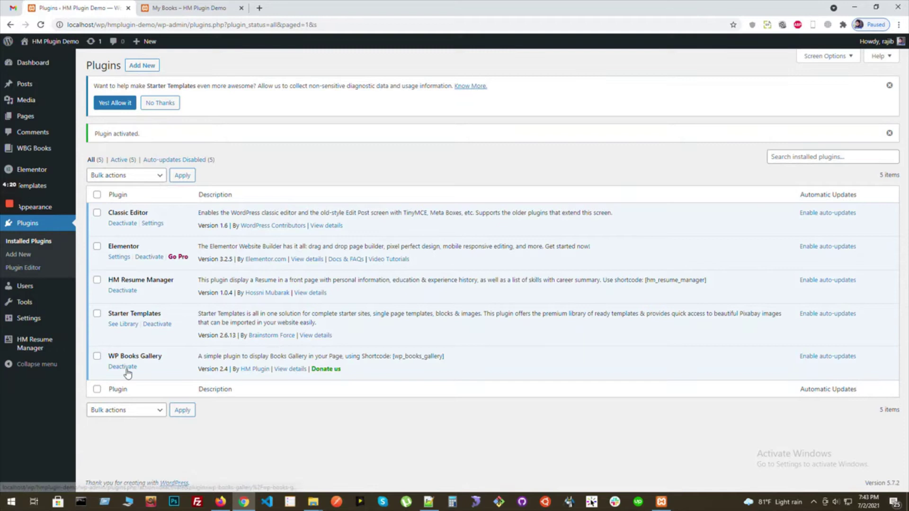
mouse_move(35, 148)
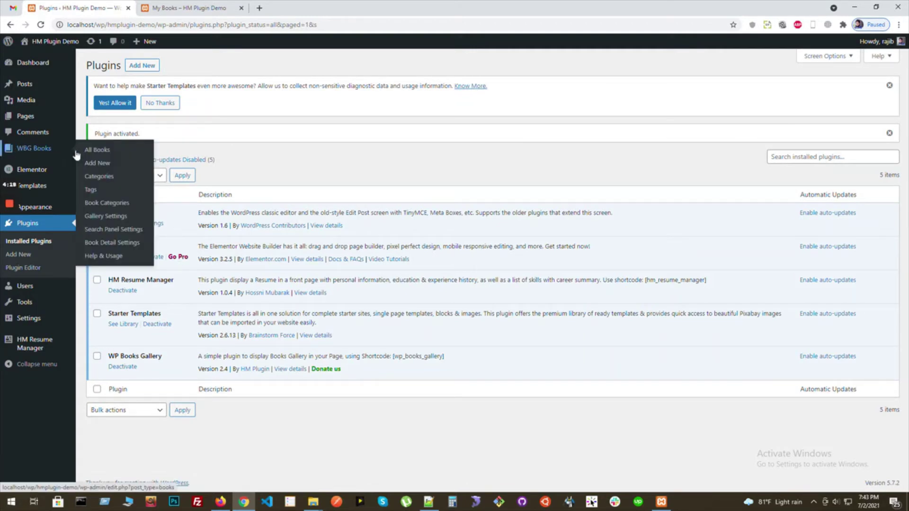
Step: On the Book Categories page, add 'Money' with description 'Money' and slug 'money'
click(97, 150)
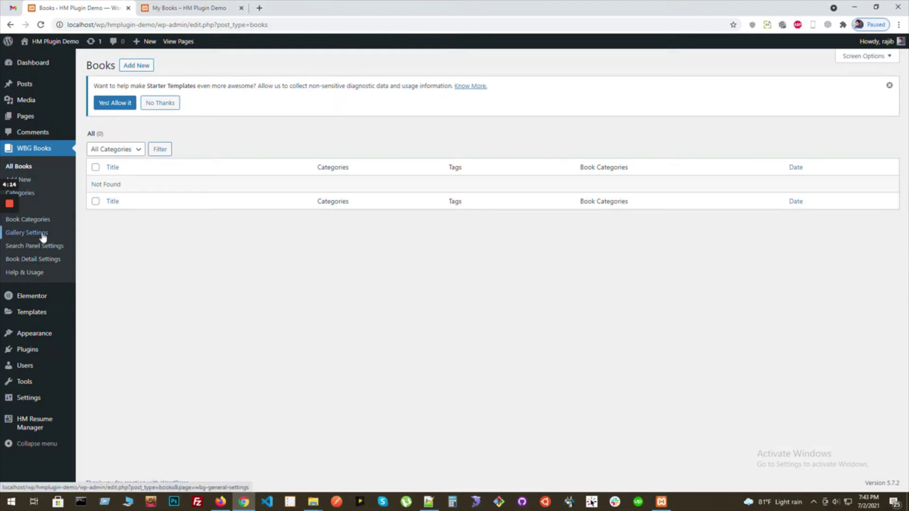
click(28, 219)
text(Money)
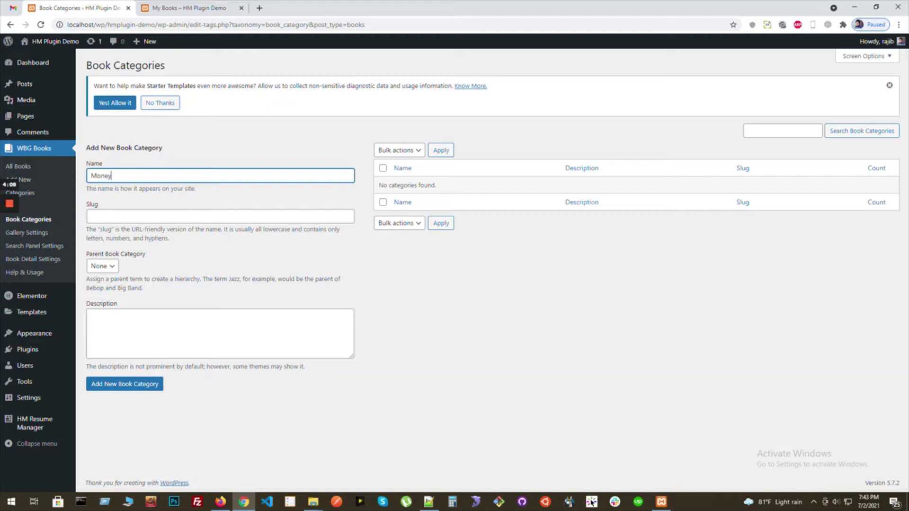
double_click(101, 176)
key(ctrl+c)
click(213, 330)
key(ctrl+v)
click(213, 216)
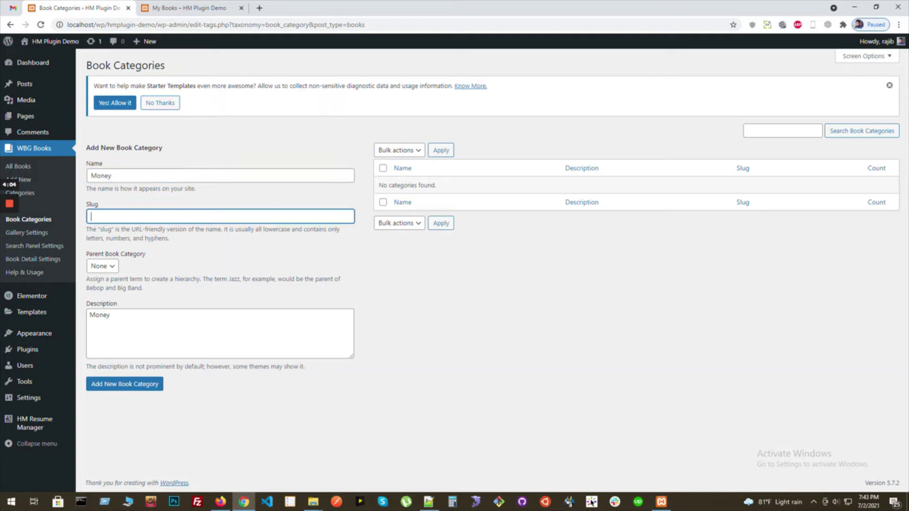
key(ctrl+v)
text(m)
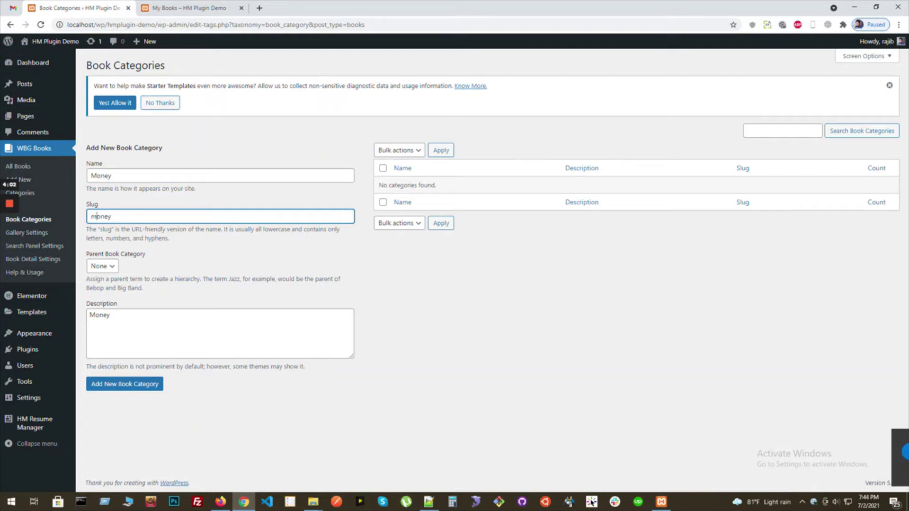
click(125, 384)
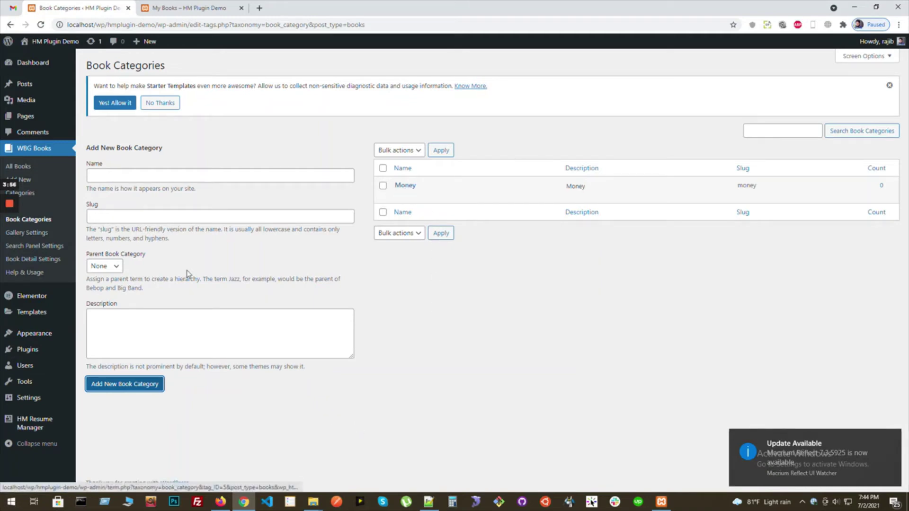
Step: Start a new book titled 'How to Talk to Anyone' with the description copied from the notes
click(30, 183)
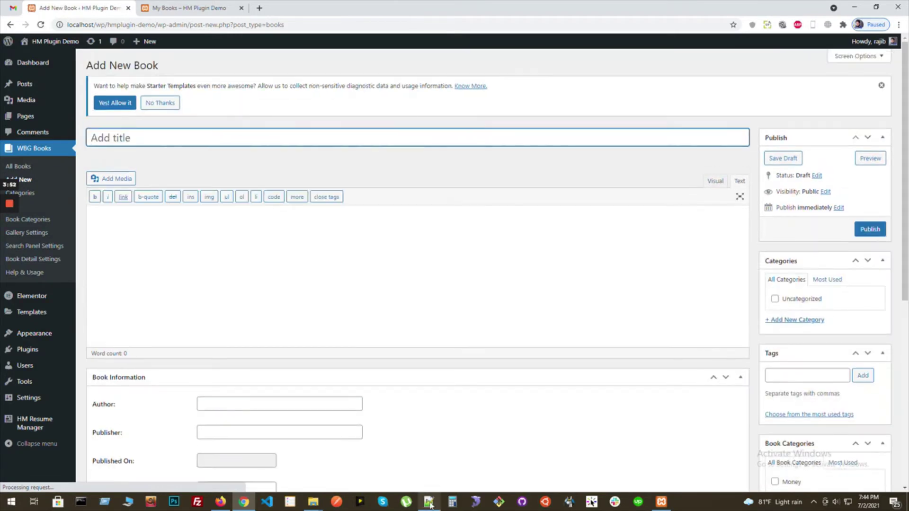
click(428, 501)
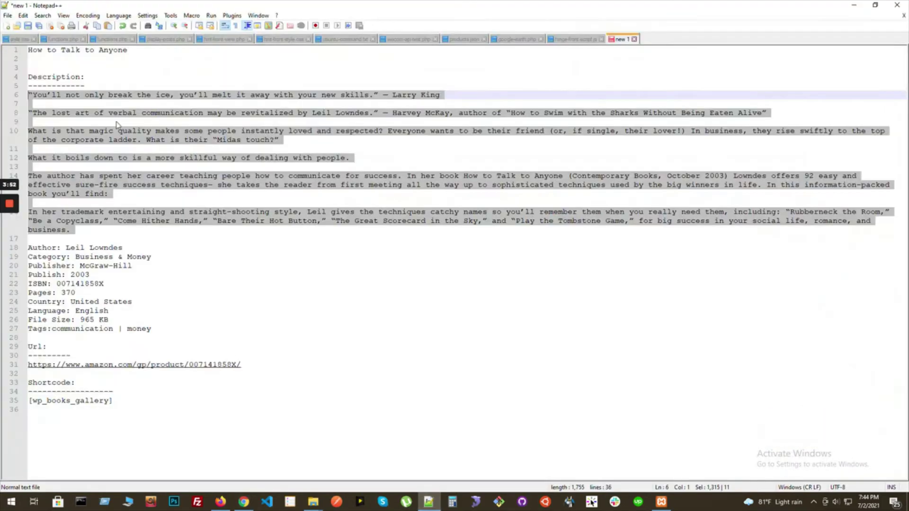
drag(128, 50, 29, 50)
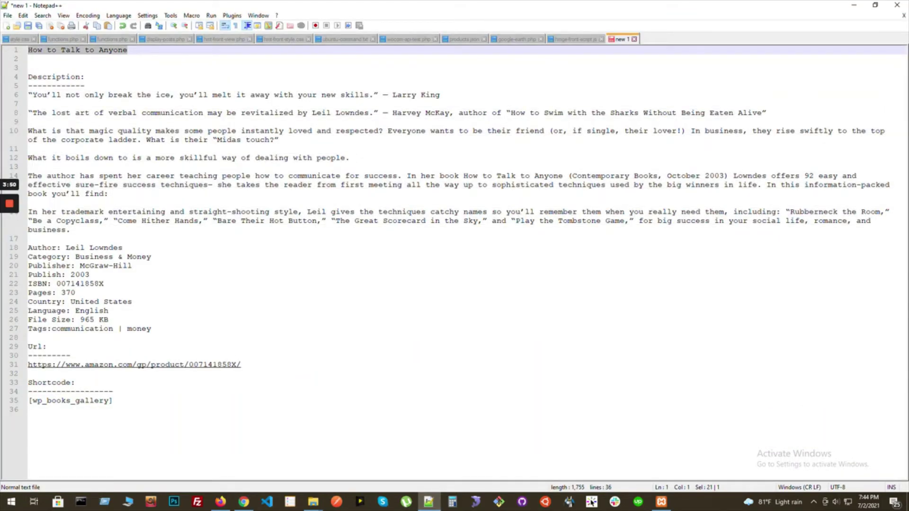
key(ctrl+c)
click(243, 502)
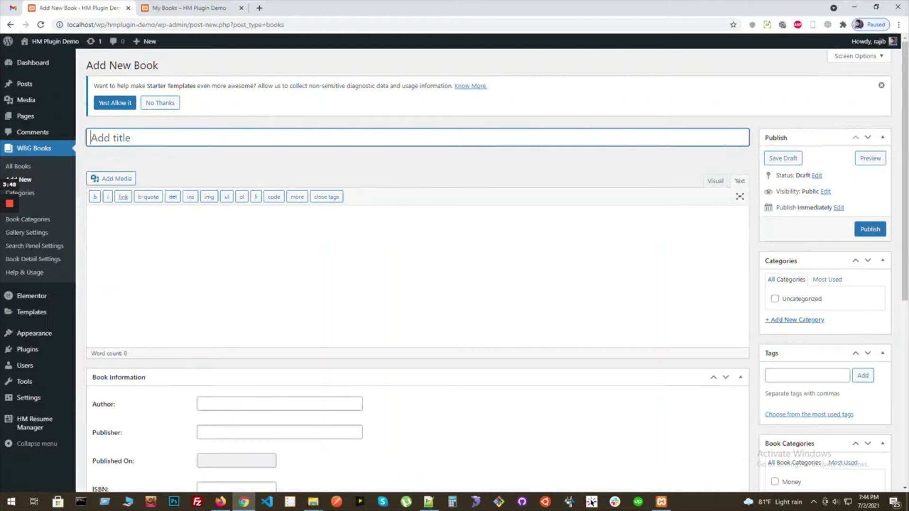
key(ctrl+v)
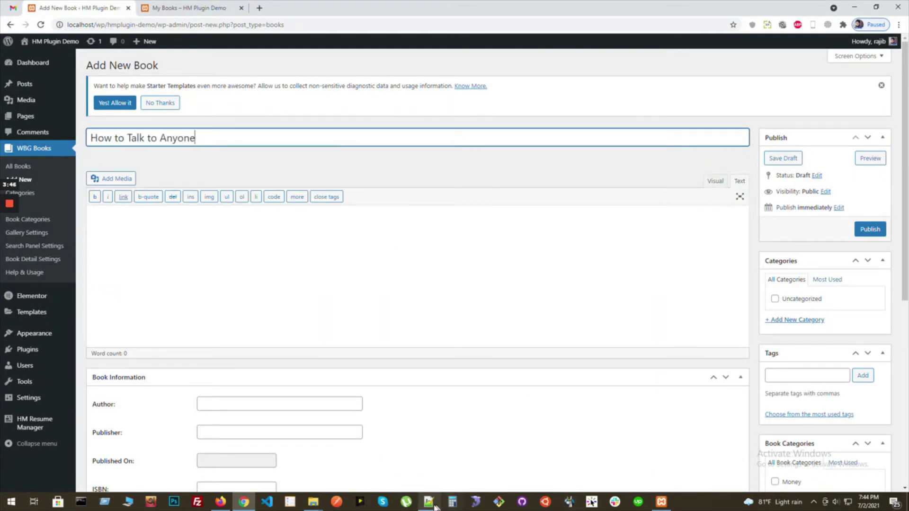
click(429, 502)
drag(71, 229, 28, 95)
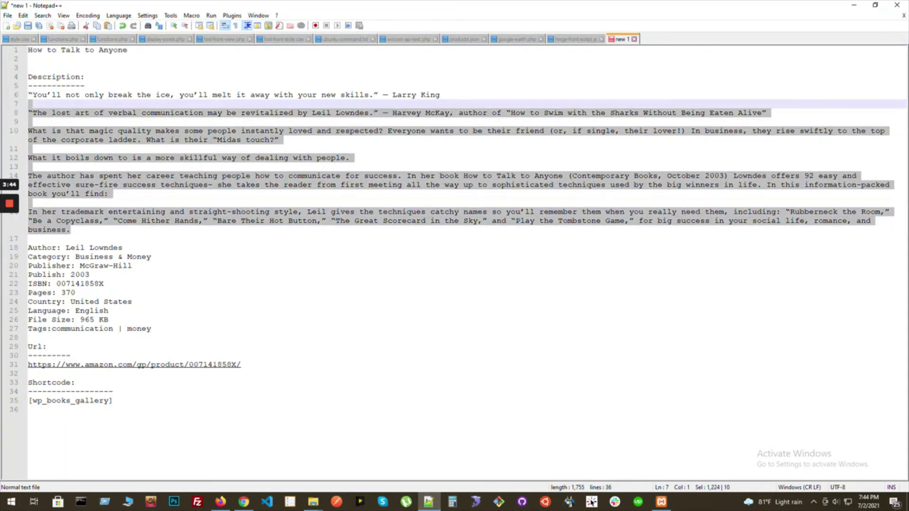
key(ctrl+c)
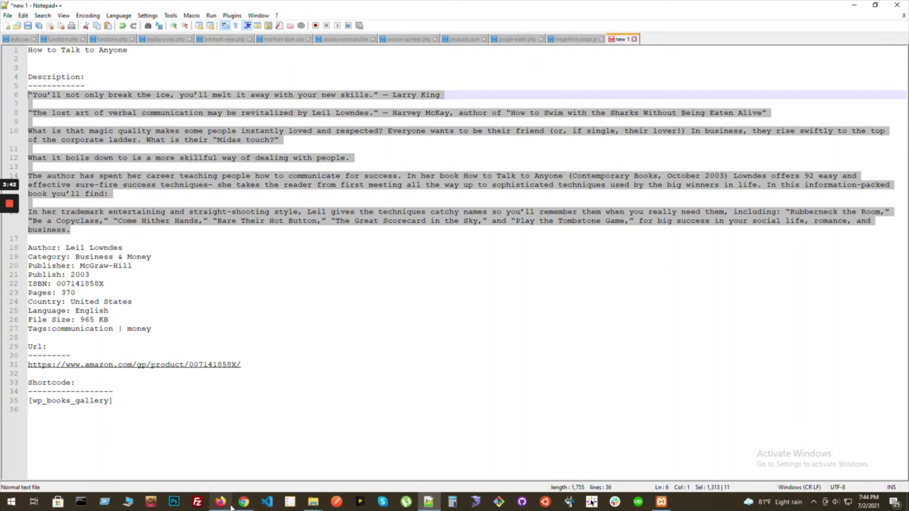
click(244, 502)
click(423, 284)
key(ctrl+v)
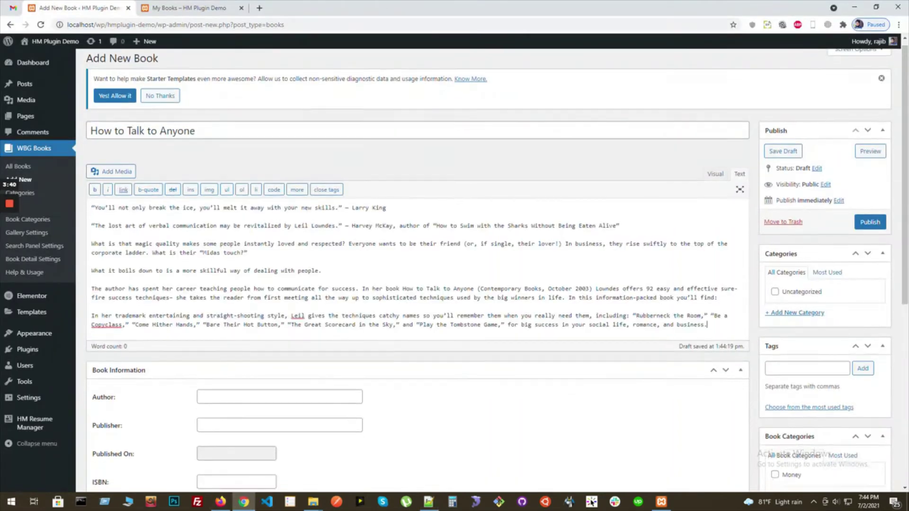
scroll(422, 351, down, 5)
Step: Set author Leil Lowndes, publisher McGraw-Hill and publication date 10 July 2003
click(279, 214)
click(251, 233)
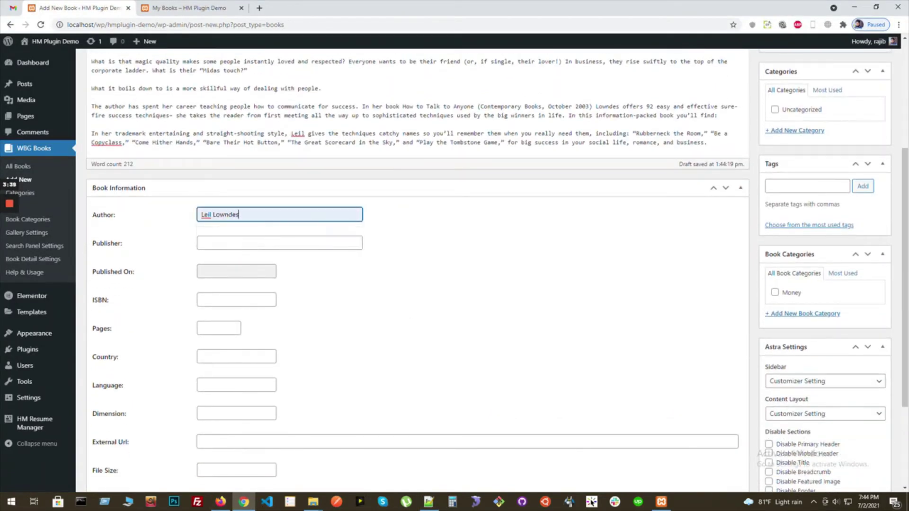
click(279, 244)
click(228, 262)
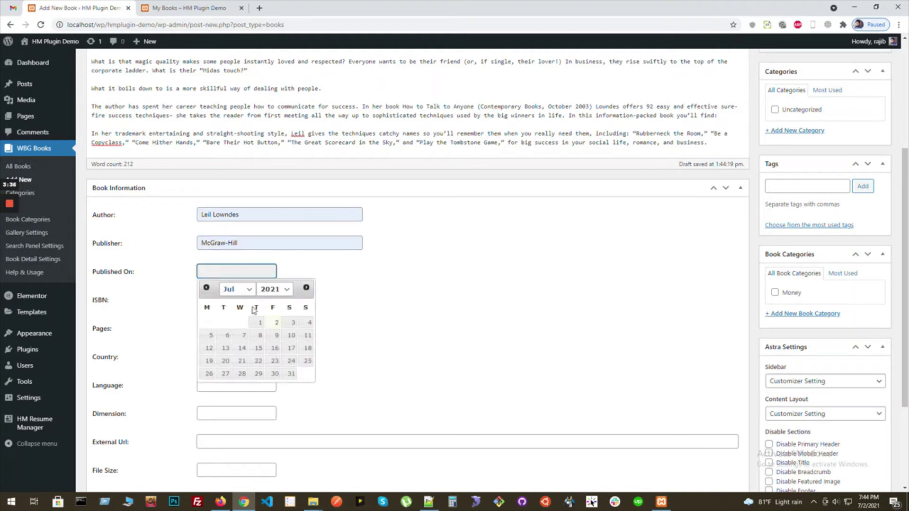
click(275, 289)
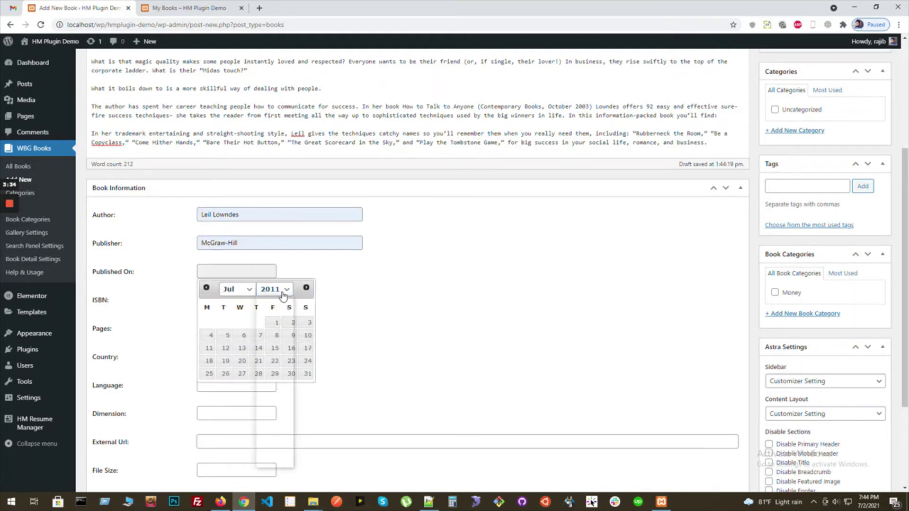
click(274, 289)
click(270, 324)
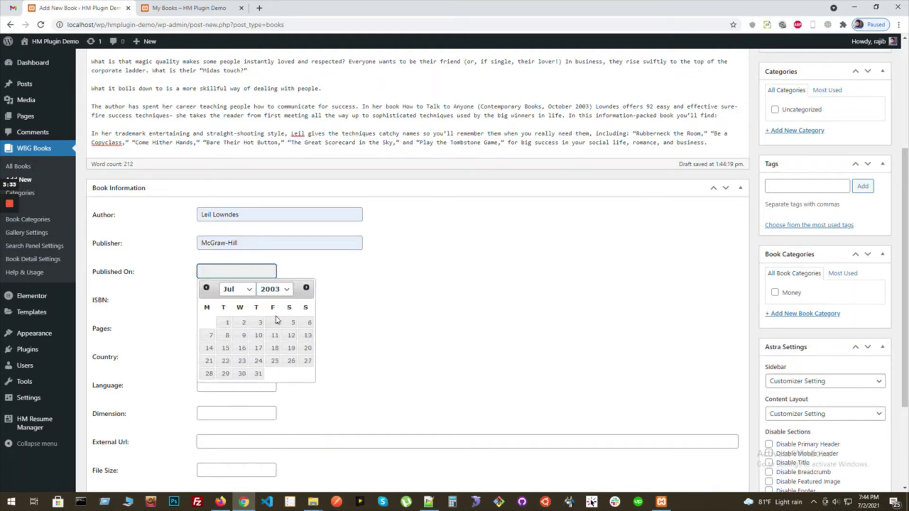
click(258, 335)
scroll(455, 369, down, 1)
Step: Fill in ISBN 007141858X, 336 pages, United States, English and file size 965 KB
click(236, 252)
click(219, 272)
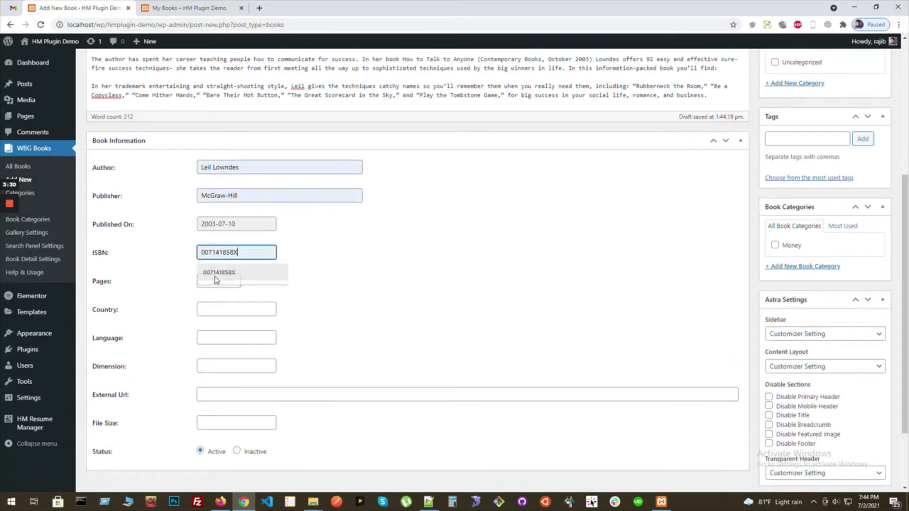
key(Tab)
text(33)
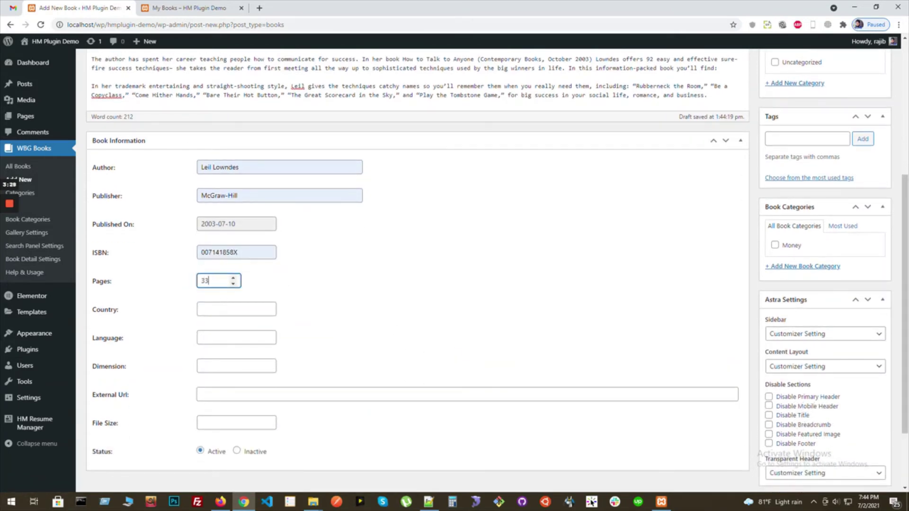
text(6)
click(236, 309)
click(228, 330)
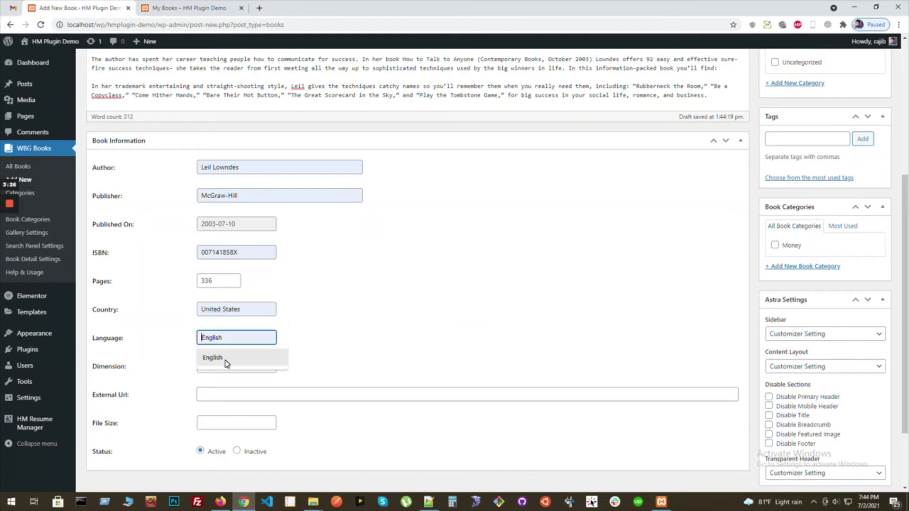
click(227, 357)
key(Tab)
click(219, 422)
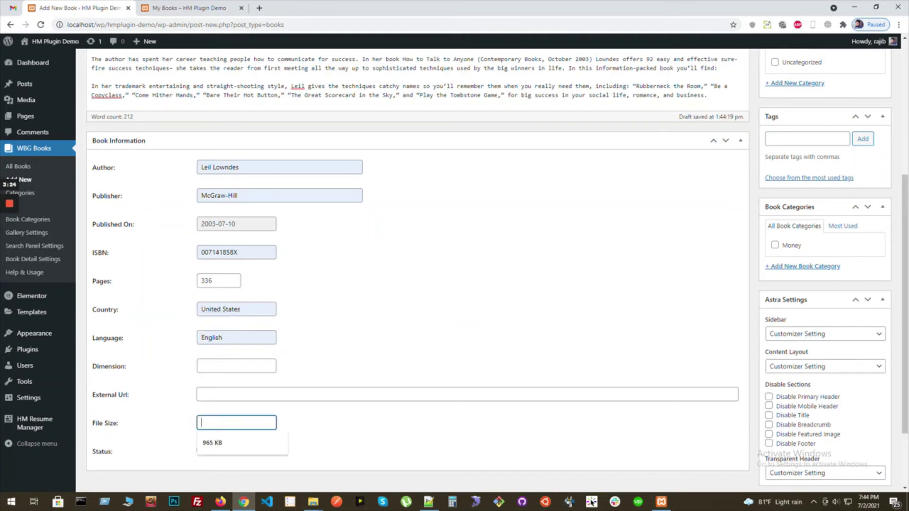
click(227, 442)
scroll(835, 270, up, 2)
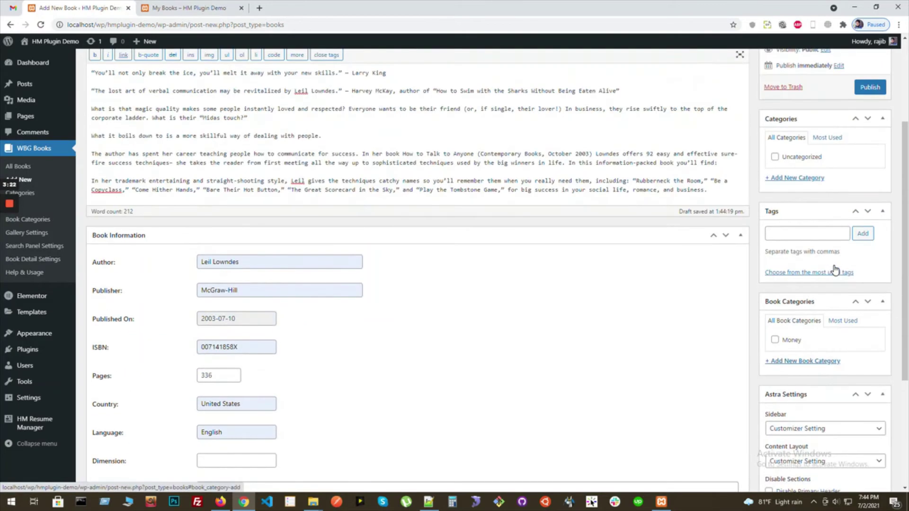
Step: Put the book in Money, set the How to Talk to Anyone cover as featured image, and publish
click(775, 338)
scroll(858, 347, down, 3)
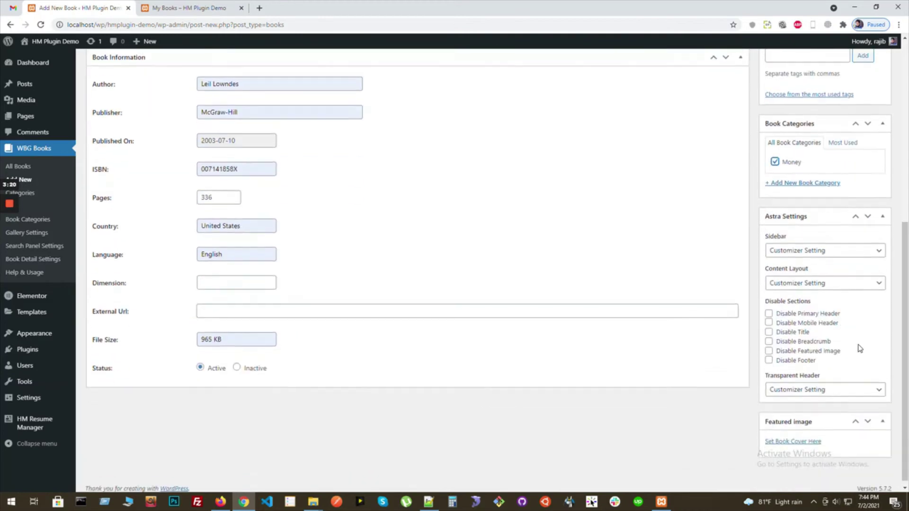
click(809, 438)
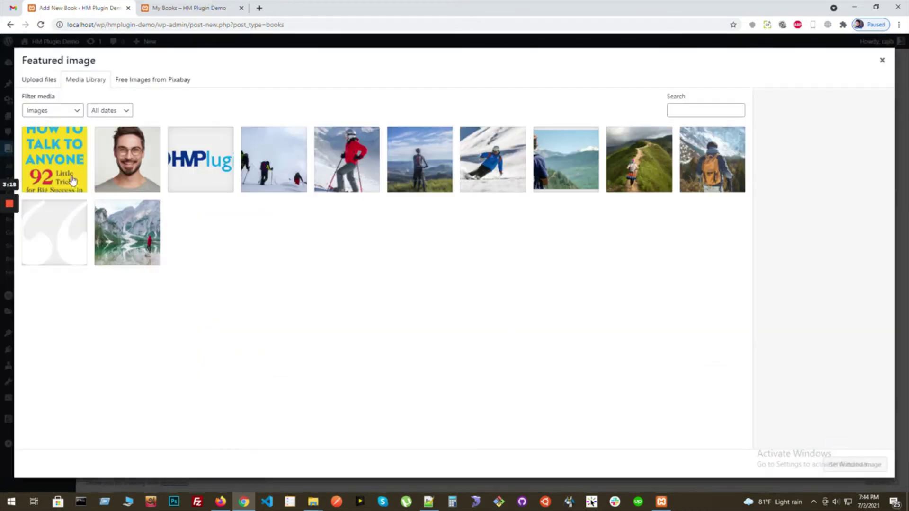
click(54, 159)
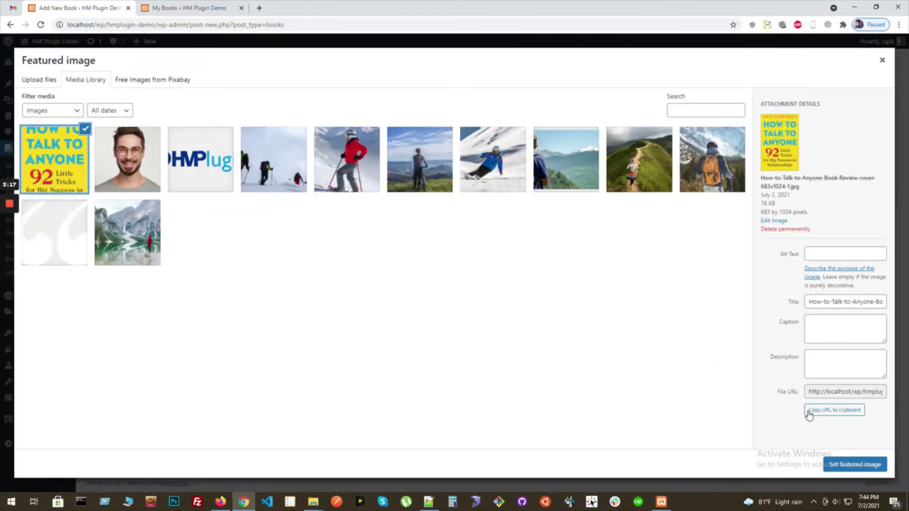
click(854, 465)
scroll(831, 353, up, 3)
scroll(830, 352, up, 1)
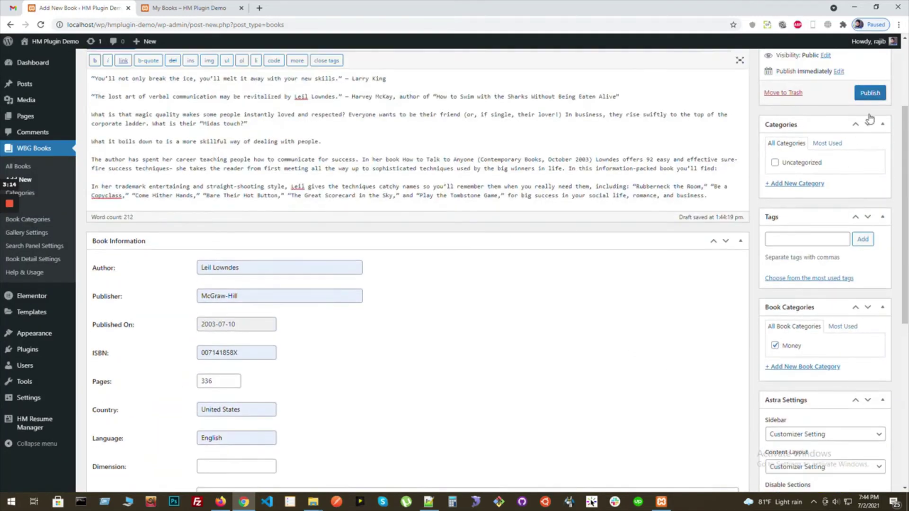
click(869, 92)
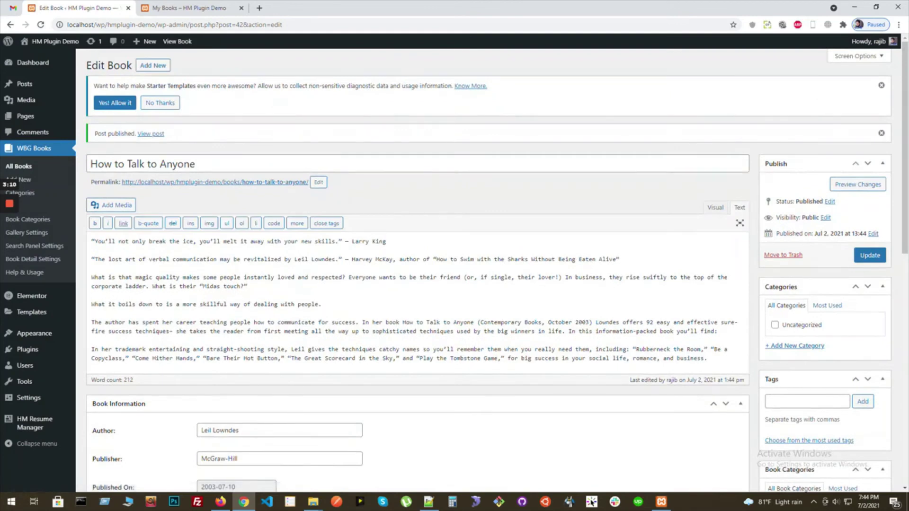
Step: Go to WBG Books > All Books to see the newly published book listed
click(20, 167)
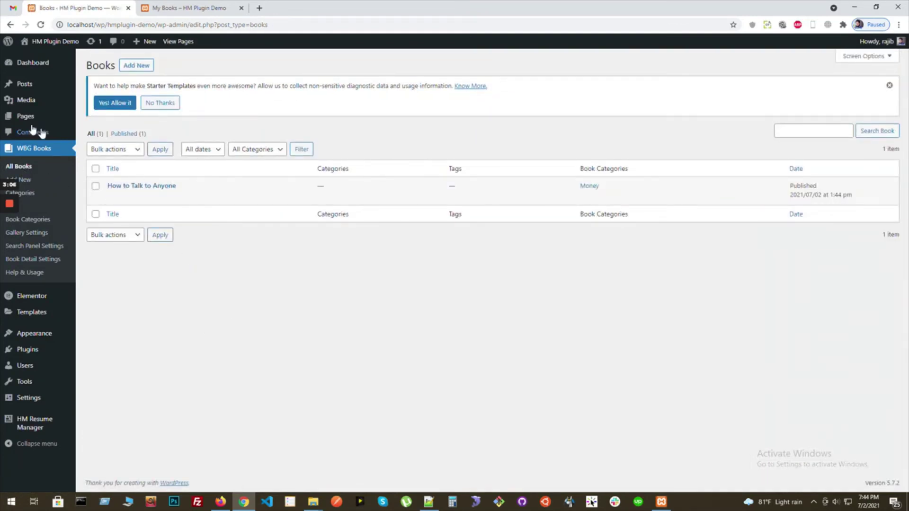
mouse_move(25, 115)
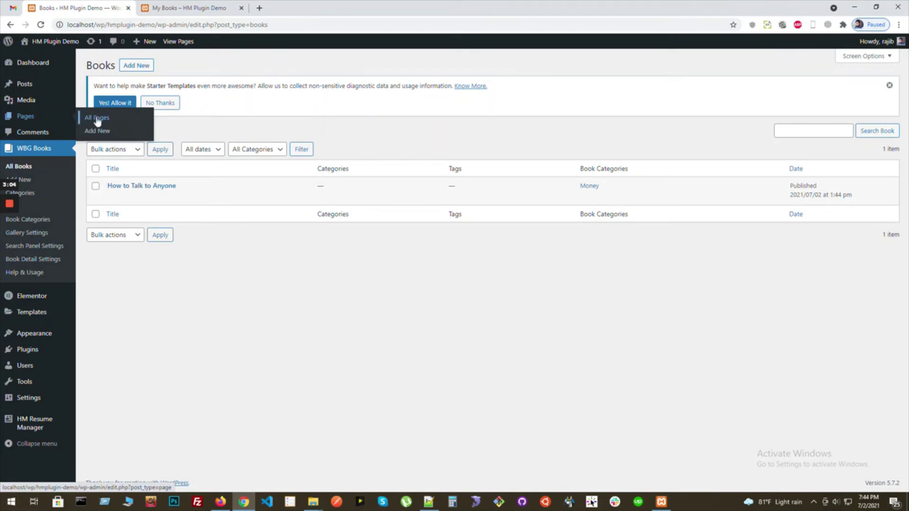
Step: Update the My Books page from All Pages and open its permalink in a new tab
click(97, 118)
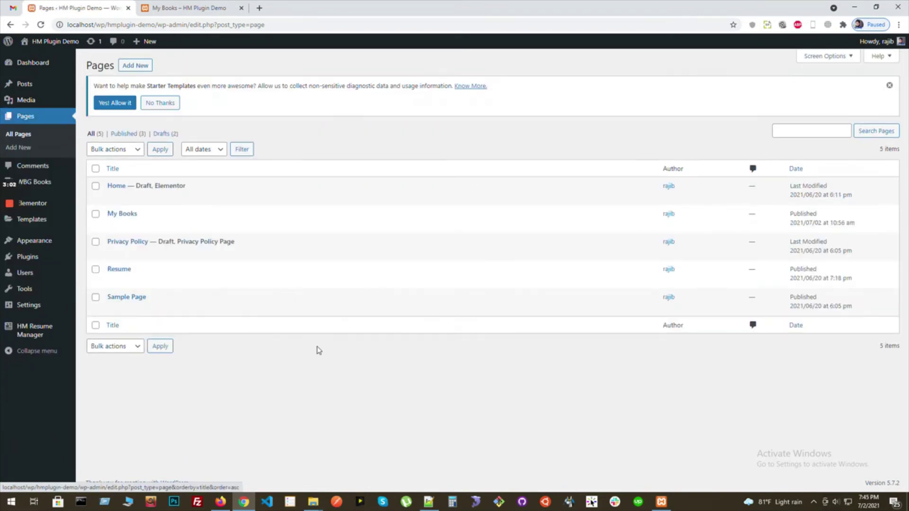
click(126, 214)
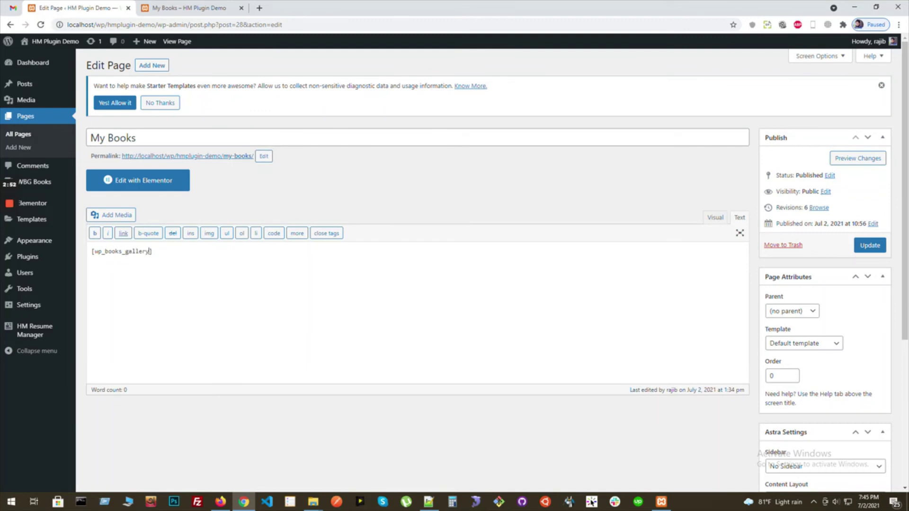
click(869, 245)
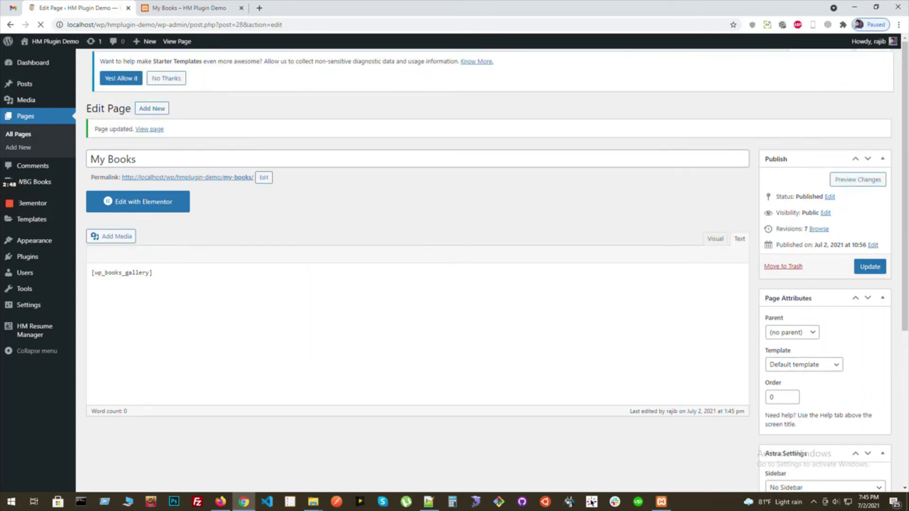
right_click(224, 186)
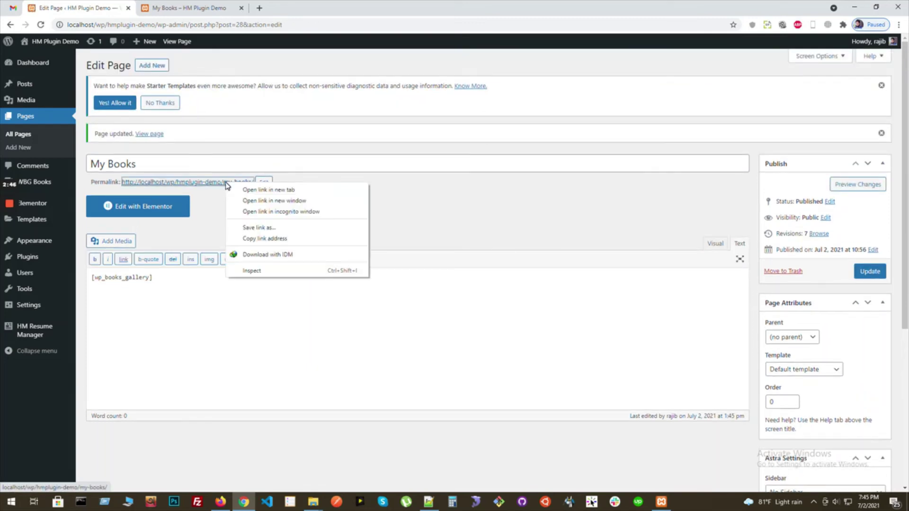
click(273, 190)
Step: On the live My Books page, open the How to Talk to Anyone details, then return to My Books
click(302, 8)
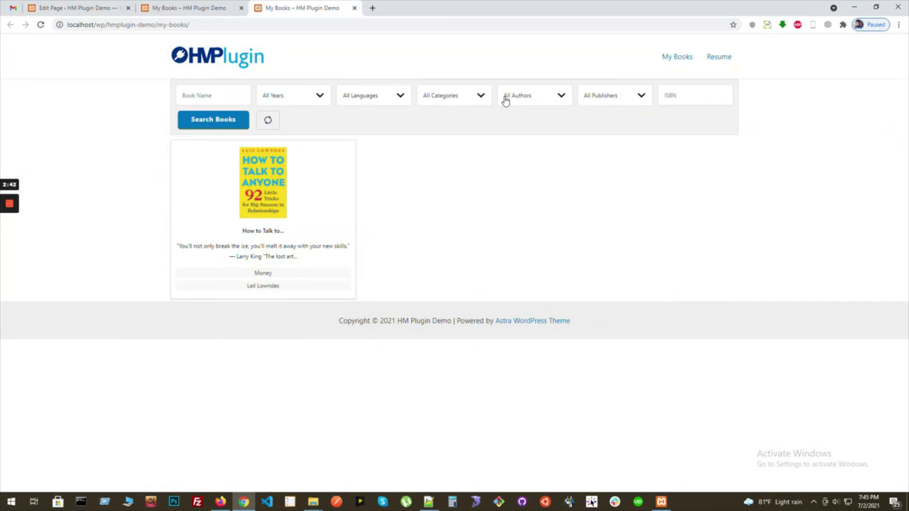
click(270, 234)
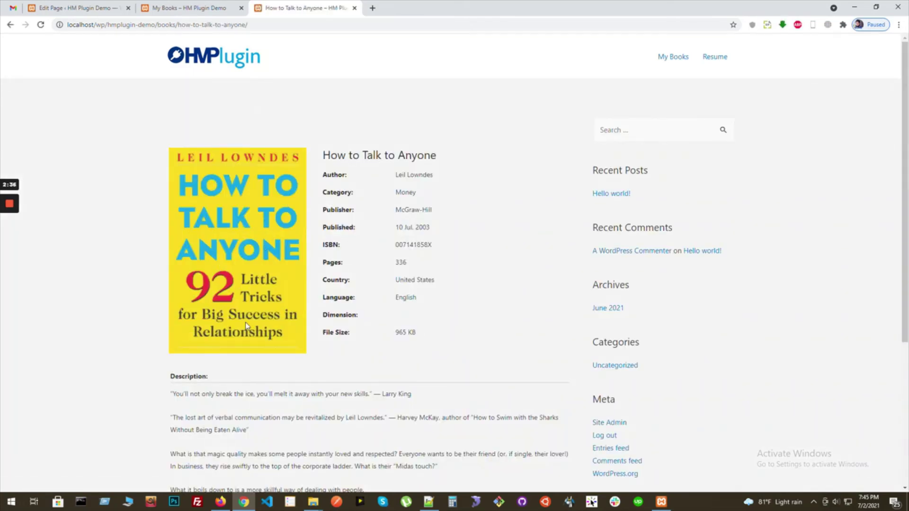
scroll(247, 325, down, 2)
scroll(246, 326, down, 3)
scroll(247, 325, down, 1)
scroll(247, 325, up, 5)
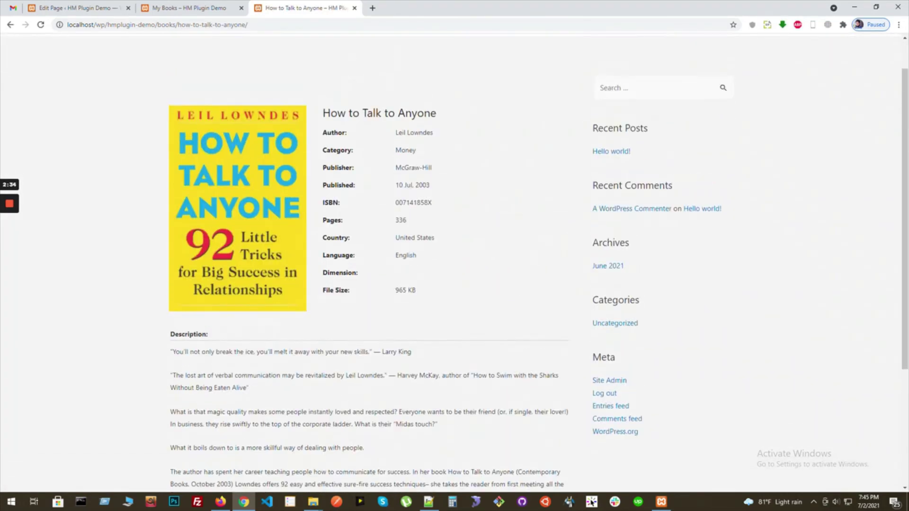
scroll(540, 205, up, 2)
click(673, 57)
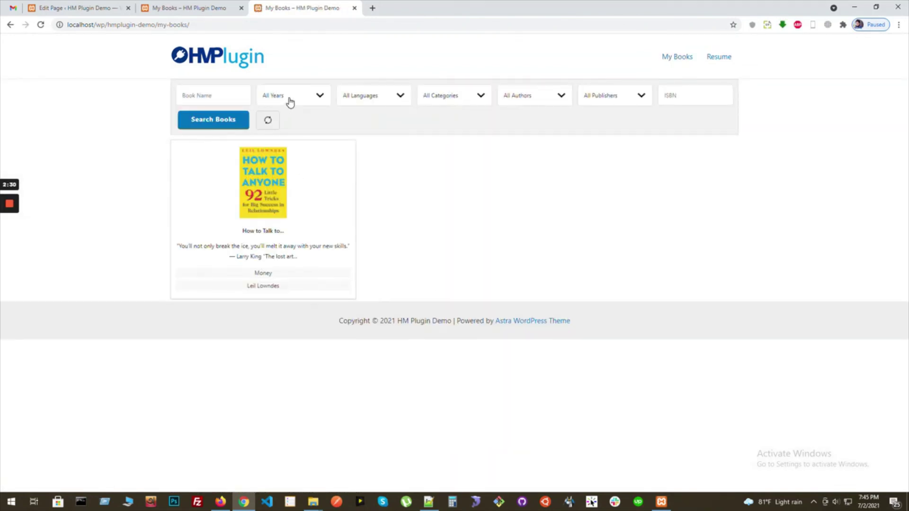
click(291, 95)
click(367, 97)
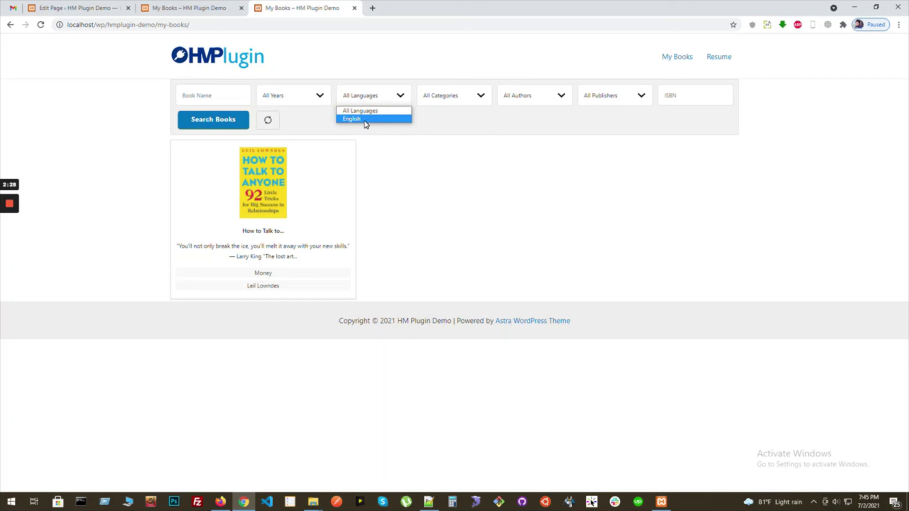
click(472, 98)
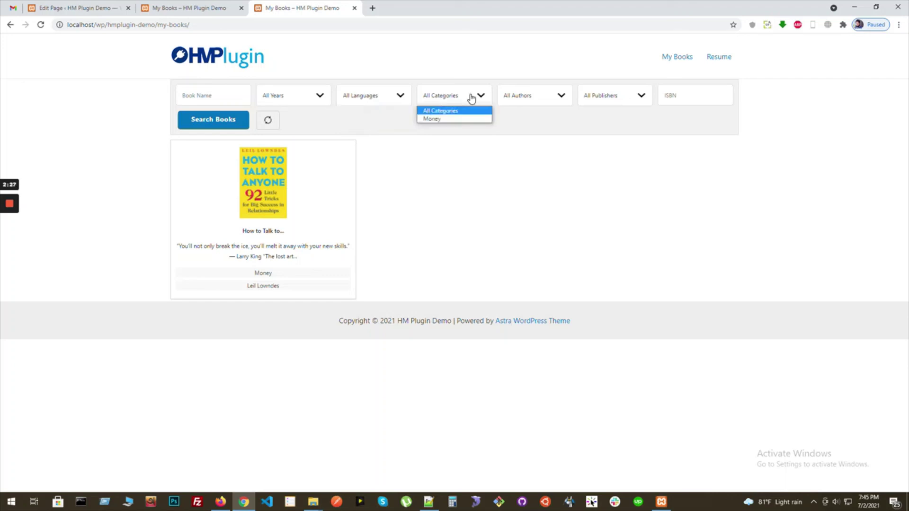
click(527, 97)
click(612, 95)
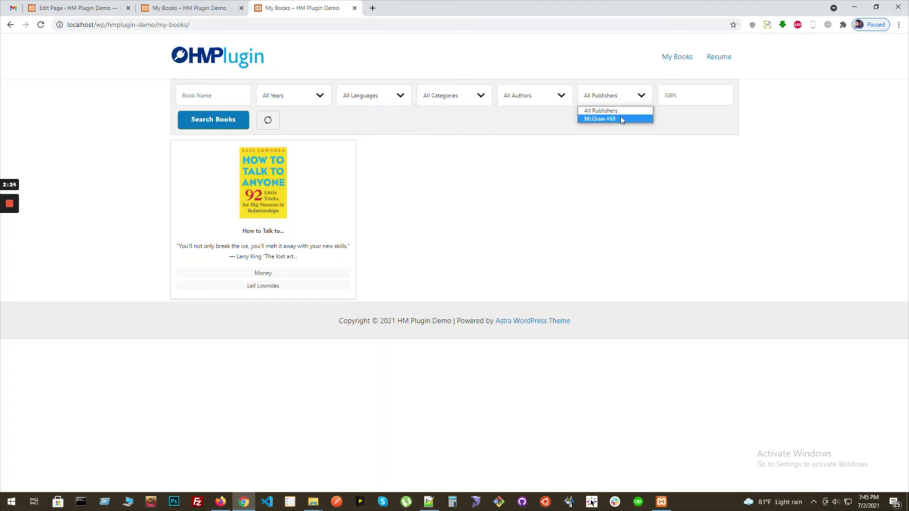